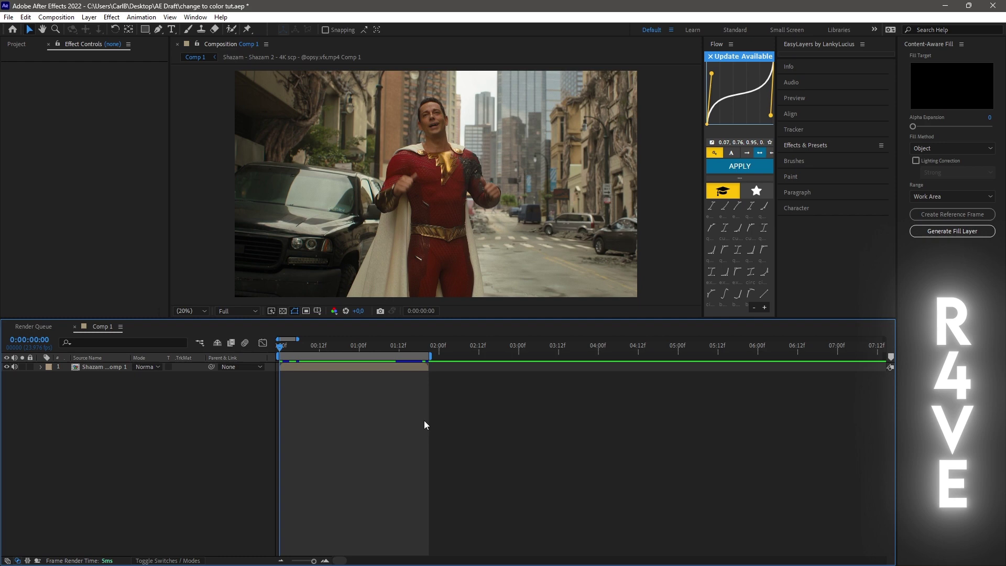
# Scrub through and preview the Shazam clip.
pyautogui.moveTo(287, 346); pyautogui.dragTo(253, 347)
pyautogui.press('space')
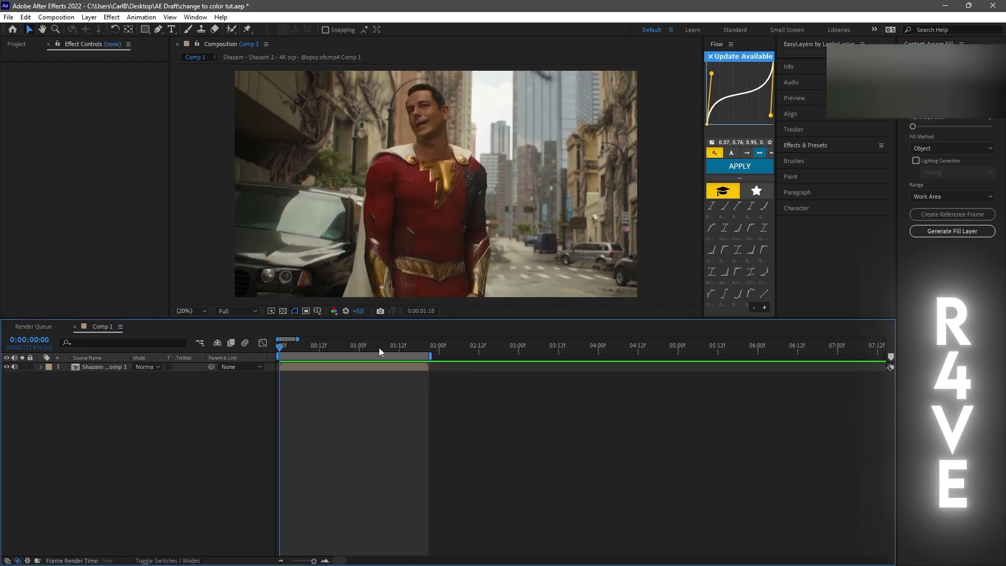
pyautogui.press('space')
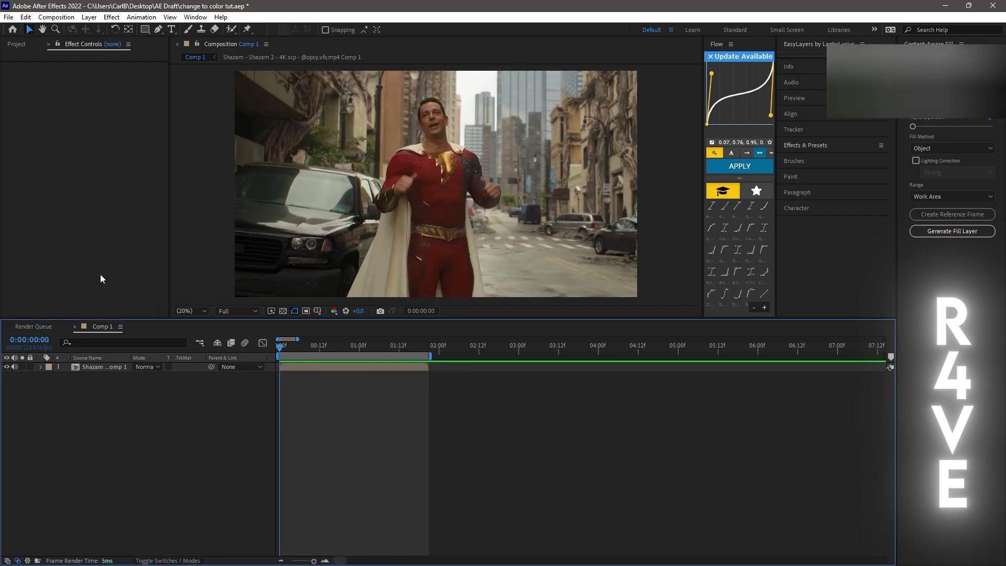
# Add an adjustment layer, split it at the clip's end and delete the excess piece.
pyautogui.click(88, 17)
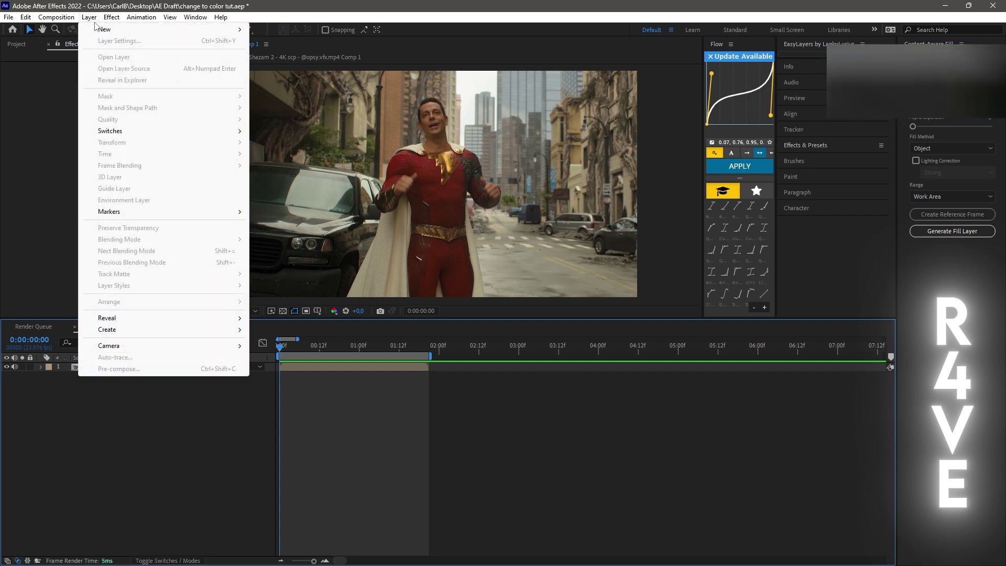
pyautogui.moveTo(123, 30)
pyautogui.click(294, 98)
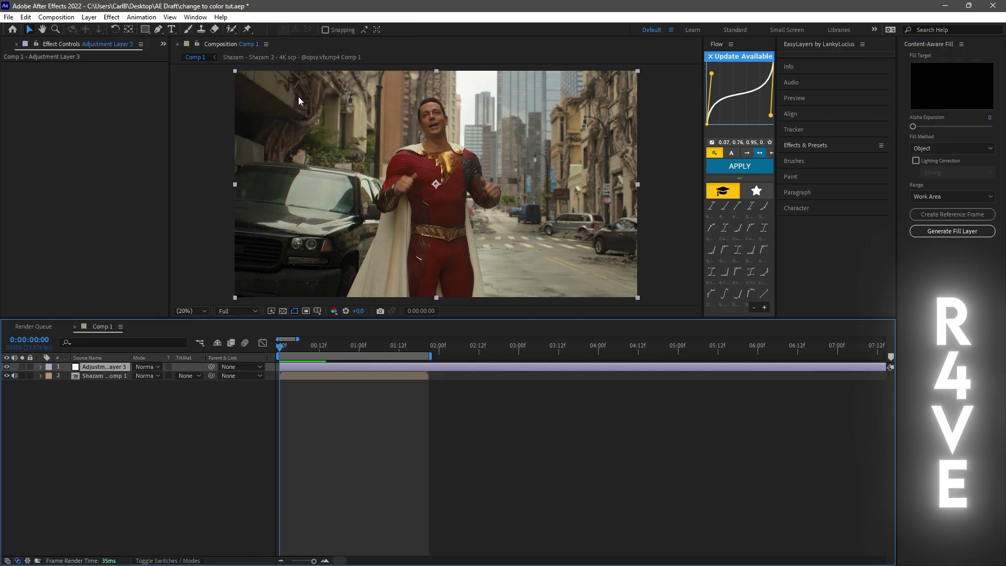
pyautogui.click(430, 341)
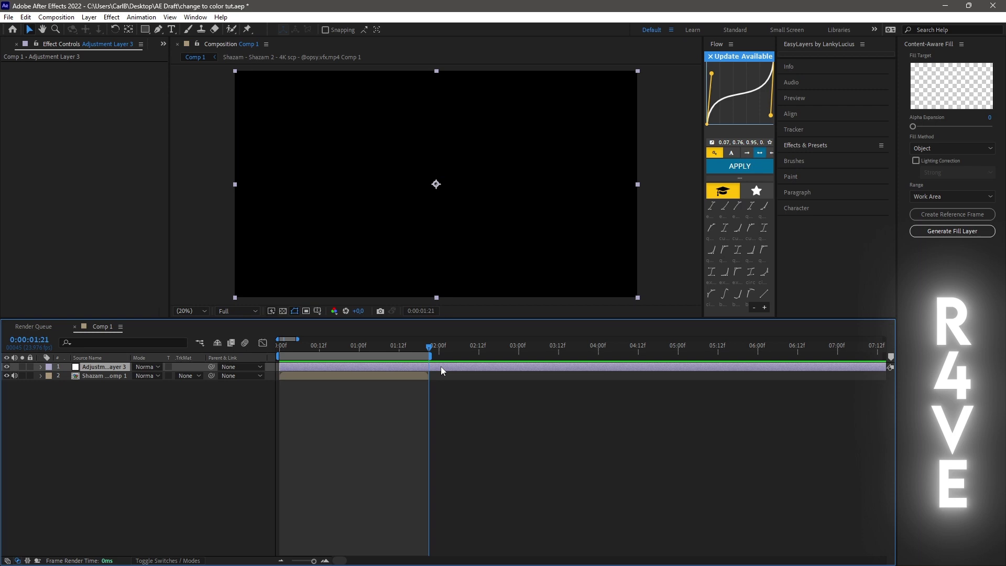
pyautogui.hotkey('ctrl', 'shift', 'd')
pyautogui.press('Delete')
pyautogui.press('space')
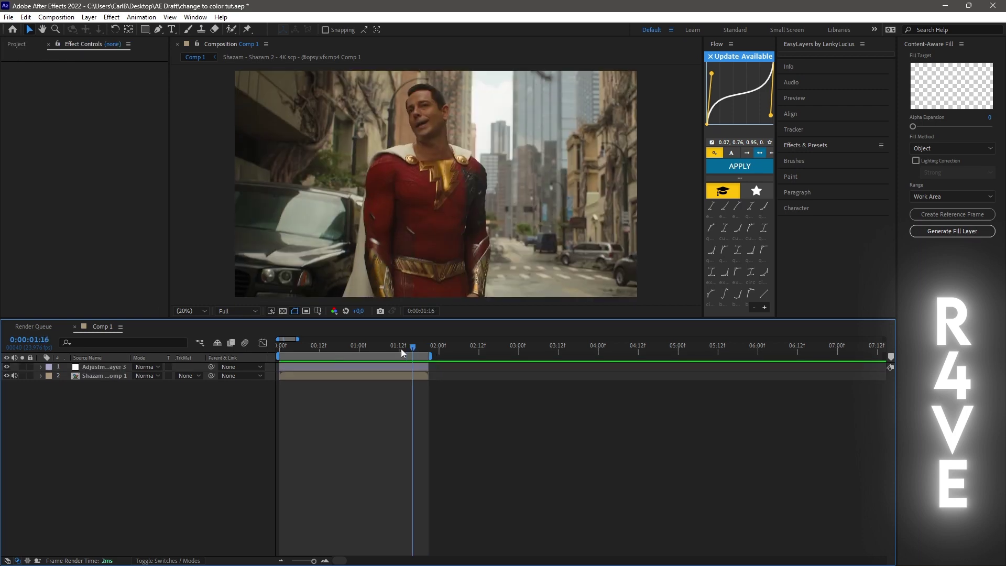
# Apply the Change to Color effect to the adjustment layer.
pyautogui.click(313, 368)
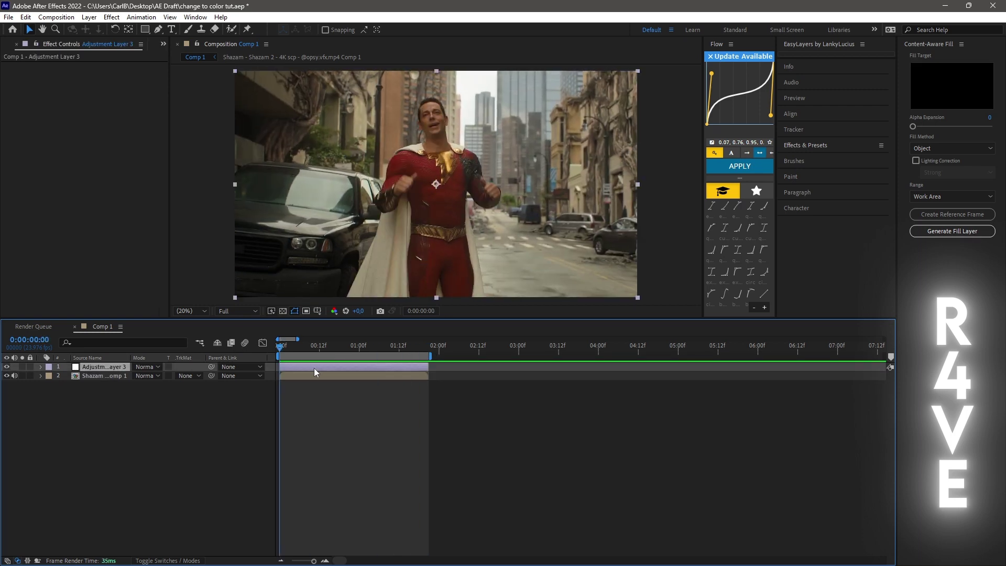
pyautogui.hotkey('ctrl', 'space')
pyautogui.write('change t')
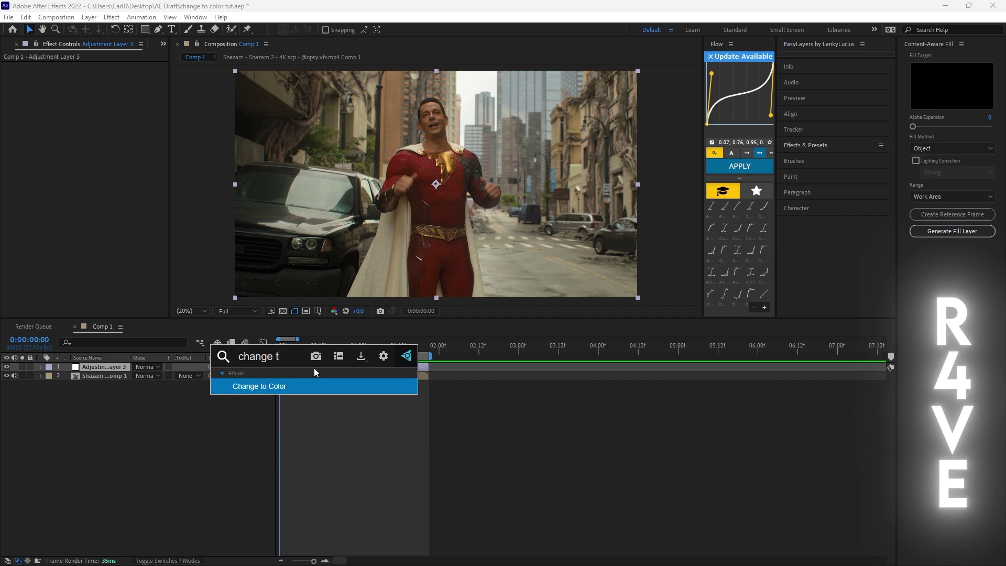
pyautogui.write('o color')
pyautogui.press('Return')
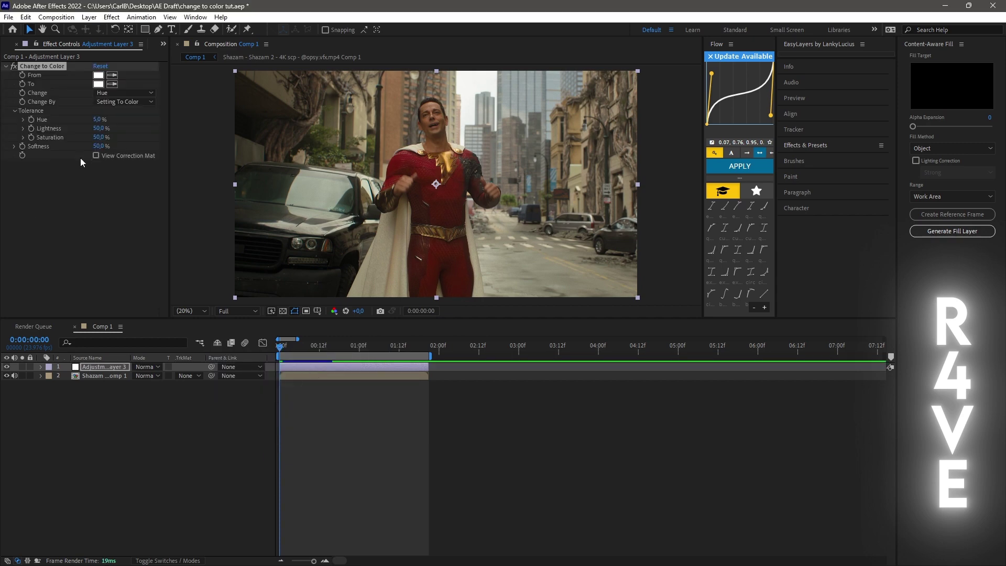
# Sample the suit's dark red as the From colour and set To to blue 005AFF.
pyautogui.click(112, 75)
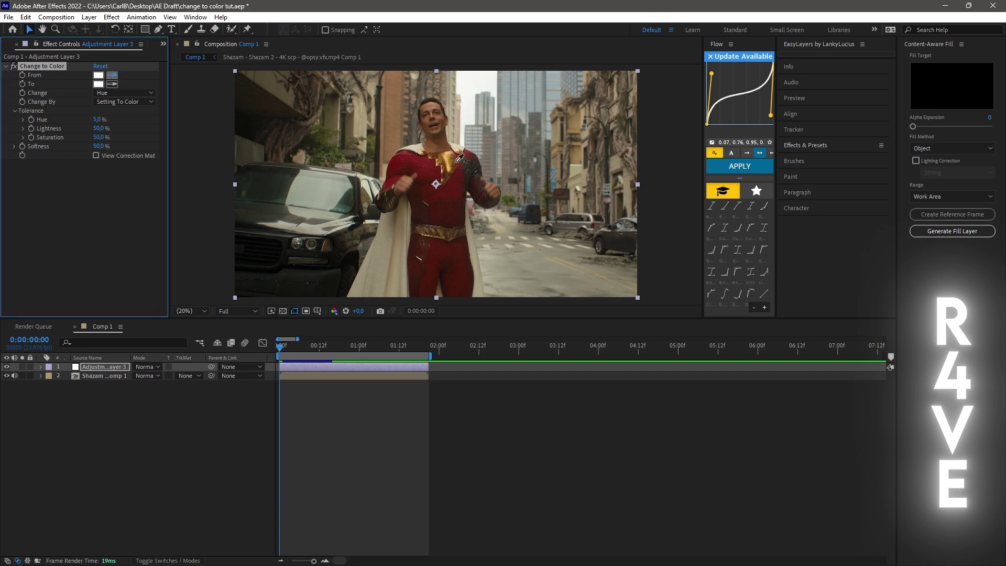
pyautogui.click(428, 172)
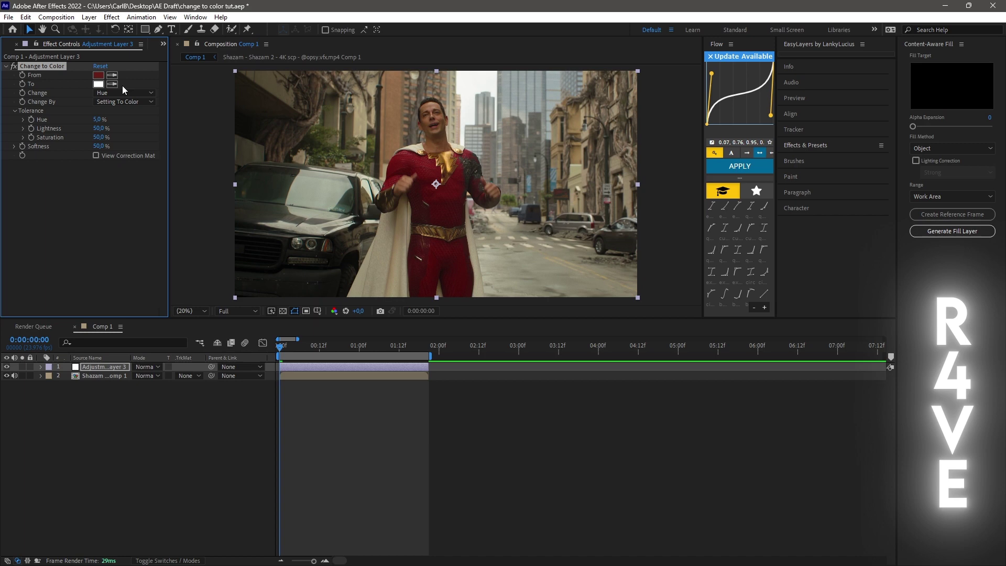
pyautogui.click(98, 84)
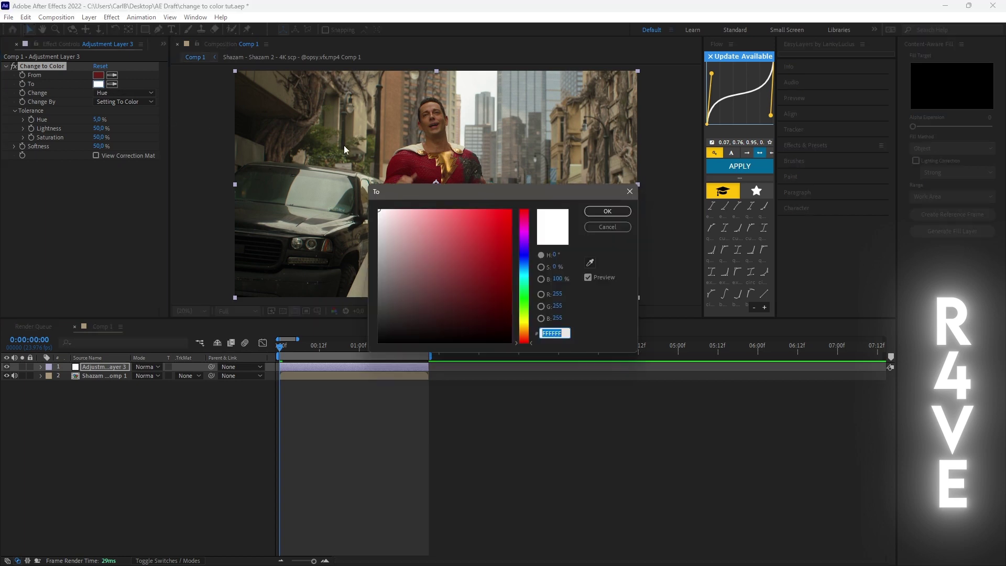
pyautogui.click(524, 260)
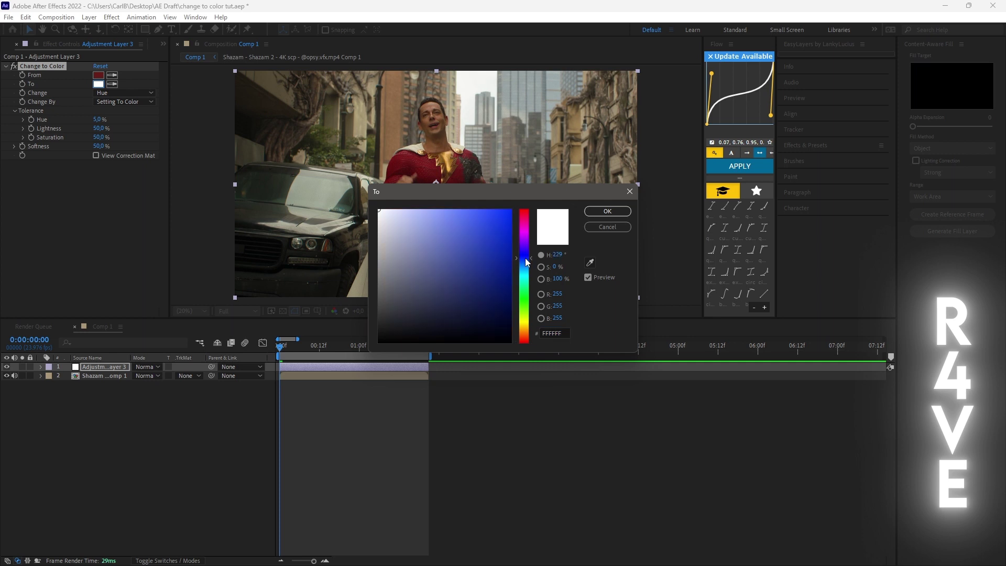
pyautogui.click(511, 257)
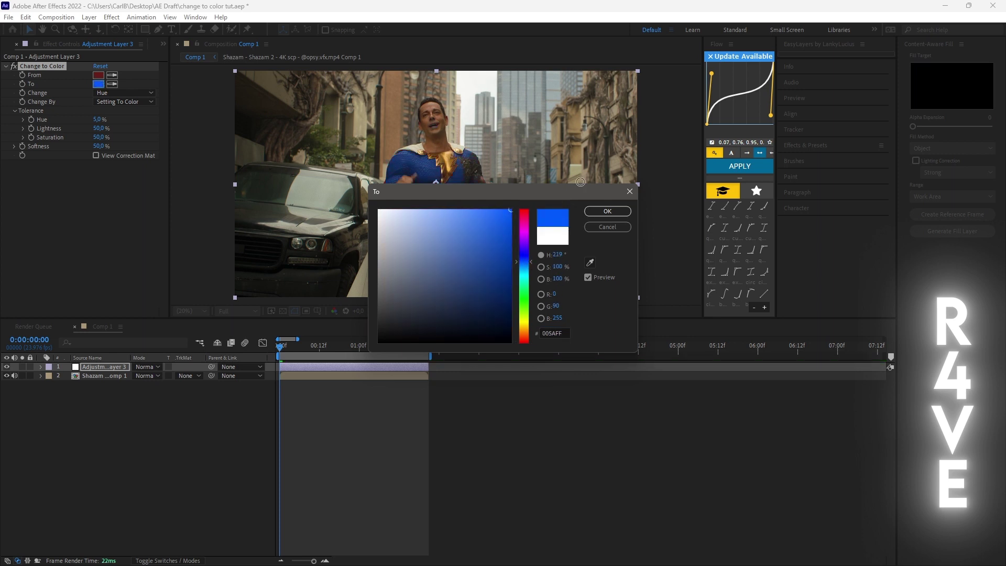
pyautogui.click(608, 210)
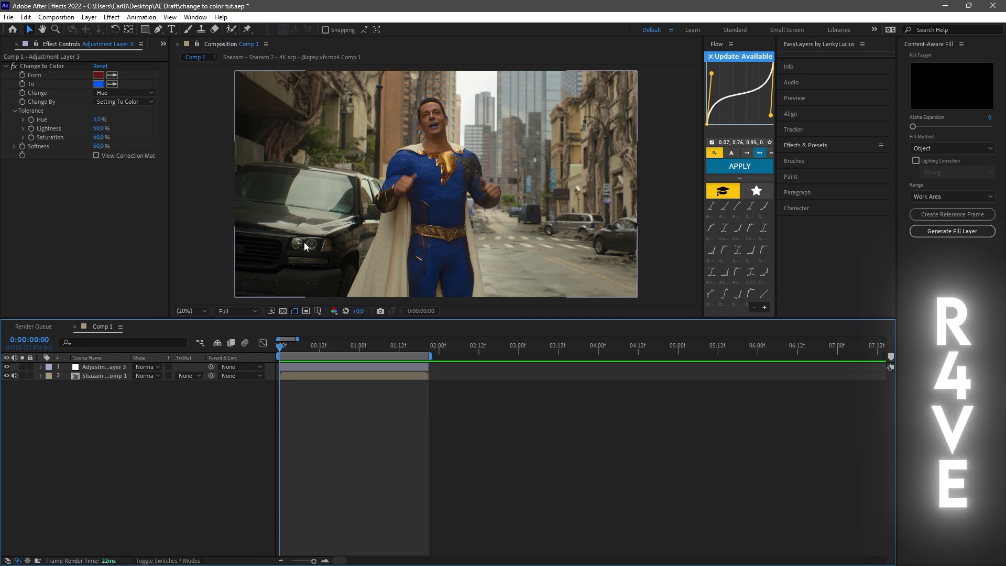
# Start a Pen mask on the adjustment layer at the car's lower left, arching over Shazam's head.
pyautogui.click(300, 366)
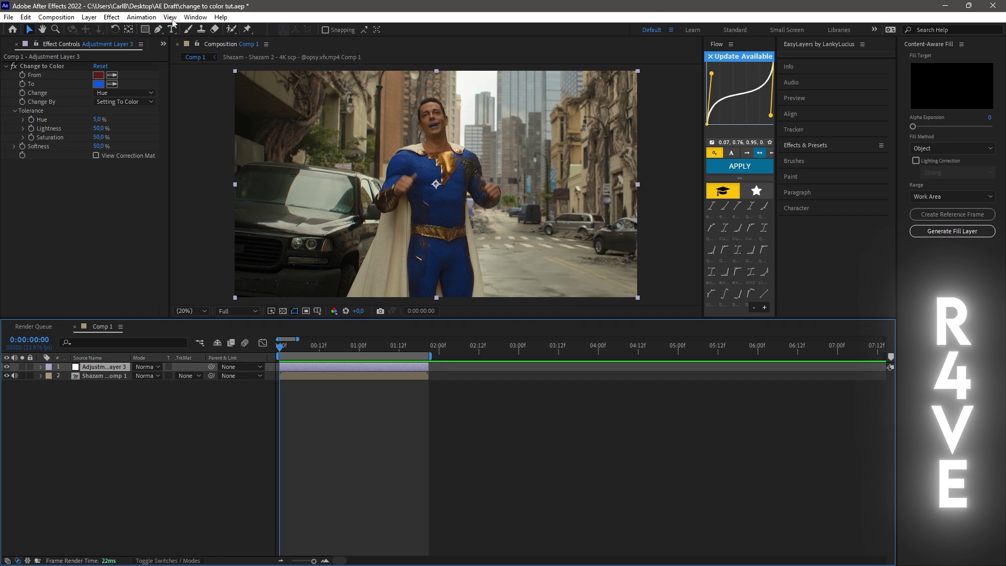
pyautogui.click(158, 29)
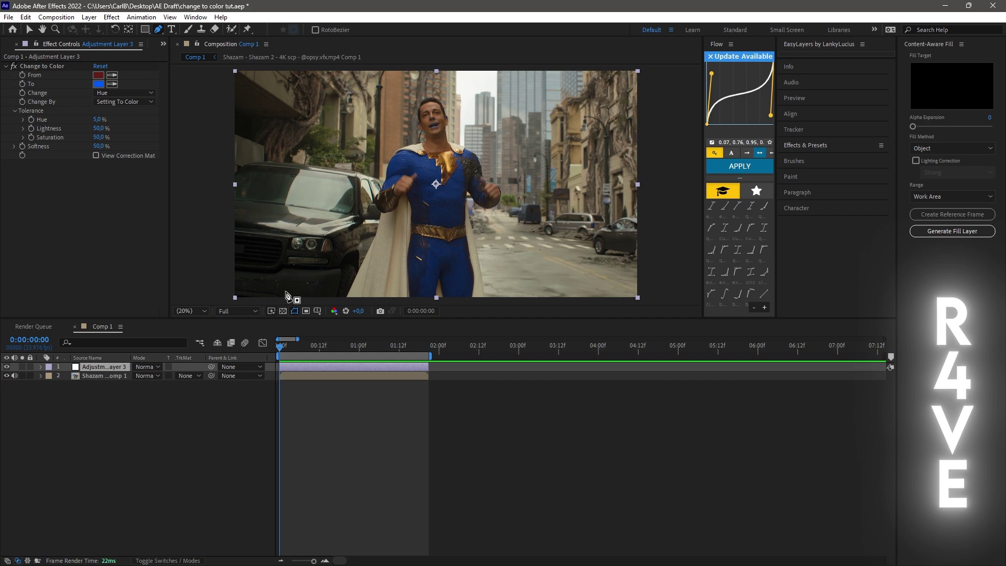
pyautogui.moveTo(285, 292); pyautogui.dragTo(296, 218)
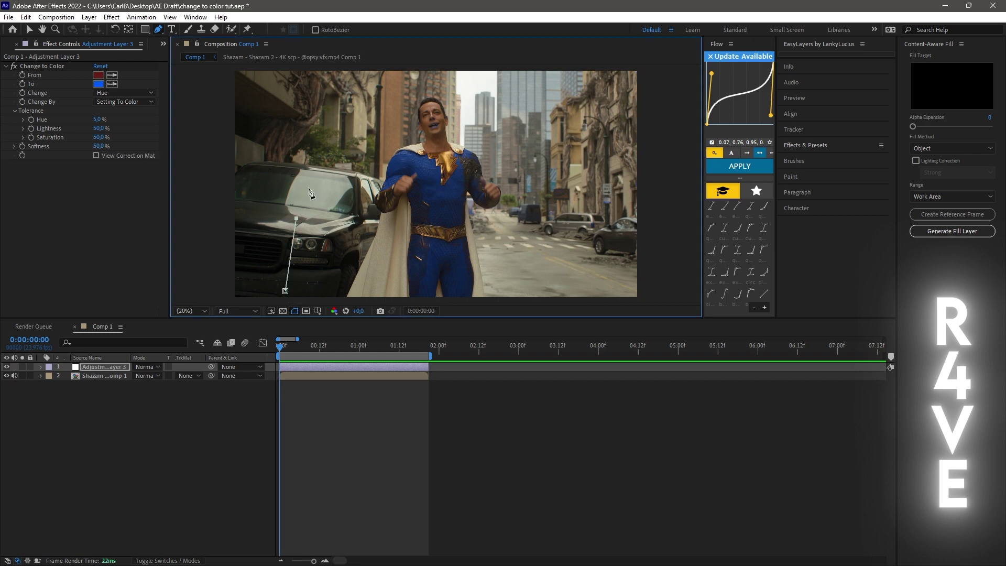
pyautogui.click(337, 164)
pyautogui.click(371, 150)
pyautogui.click(401, 141)
pyautogui.click(429, 140)
pyautogui.click(450, 140)
pyautogui.click(473, 140)
pyautogui.click(498, 151)
# Run the mask down Shazam's right side to the bottom edge and close it.
pyautogui.click(514, 164)
pyautogui.click(541, 191)
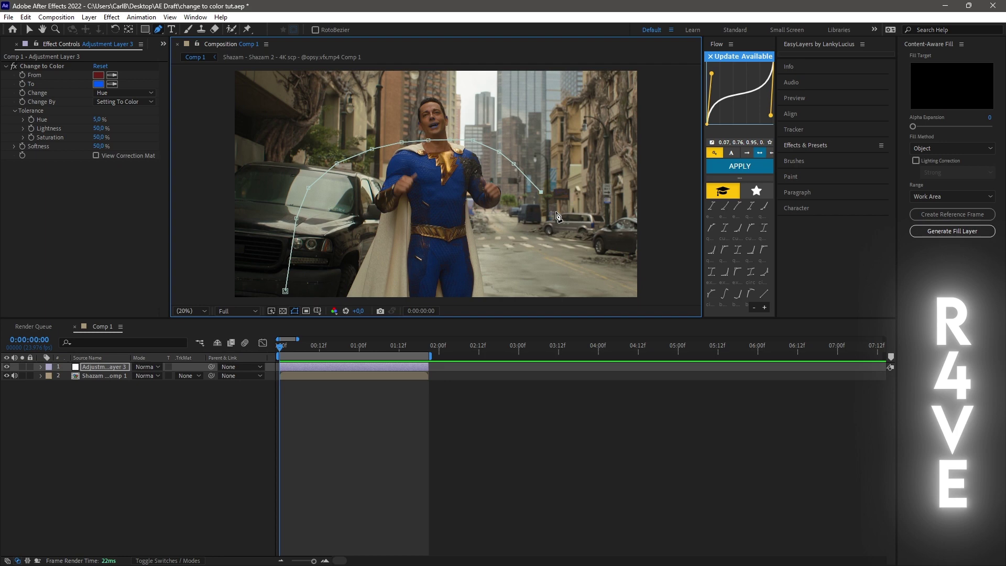
pyautogui.click(558, 215)
pyautogui.click(569, 233)
pyautogui.click(576, 263)
pyautogui.click(579, 287)
pyautogui.click(582, 298)
pyautogui.click(343, 300)
pyautogui.click(303, 301)
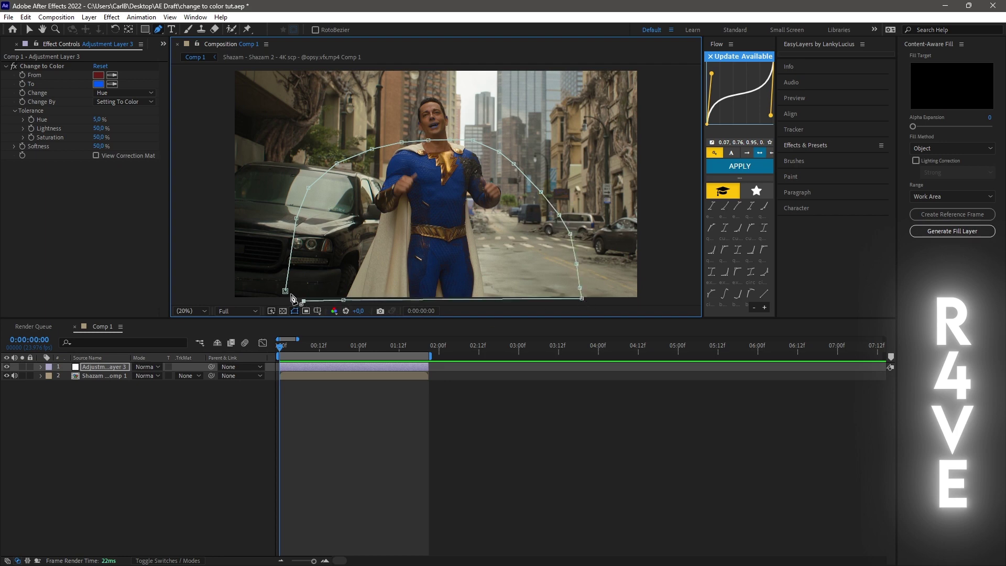
pyautogui.click(285, 291)
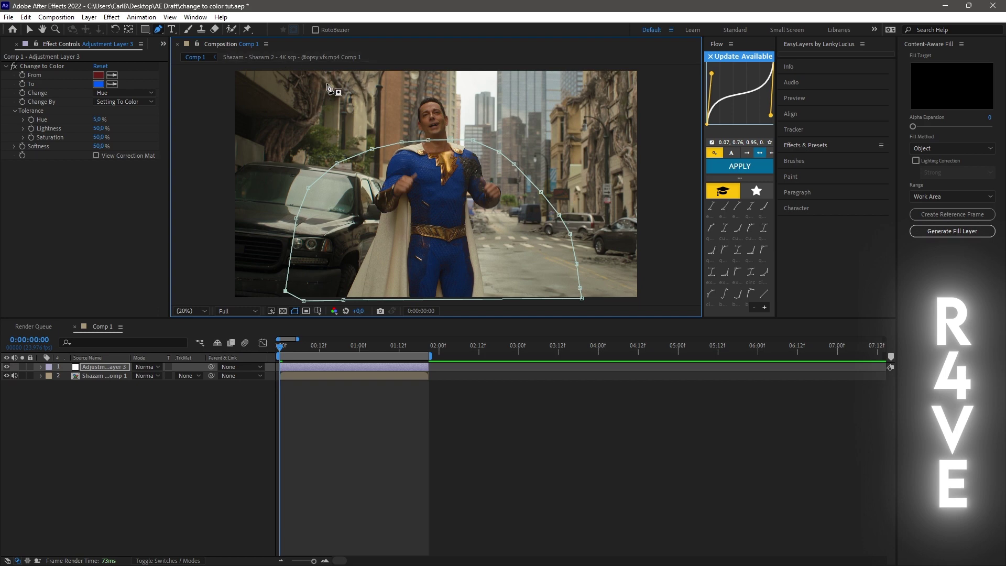
# Set Mask 1's feather to 268 pixels and preview the softened blue recolour.
pyautogui.press('space')
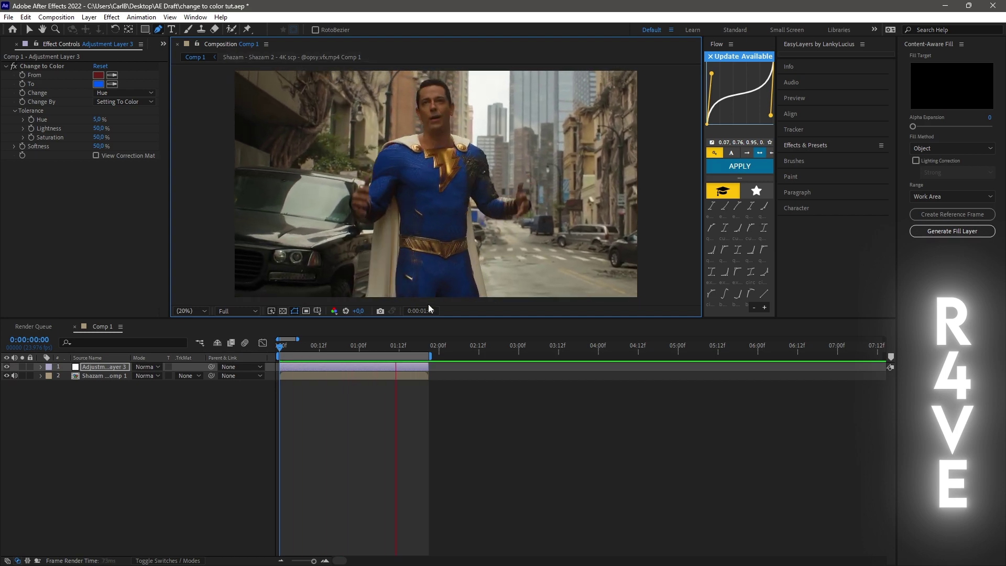
pyautogui.moveTo(414, 348); pyautogui.dragTo(265, 345)
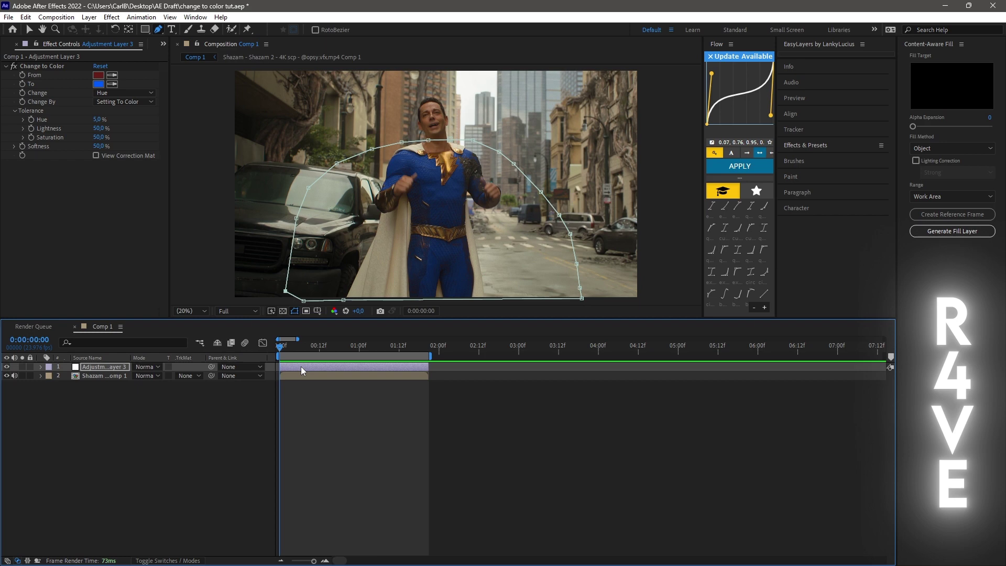
pyautogui.click(40, 367)
pyautogui.click(50, 376)
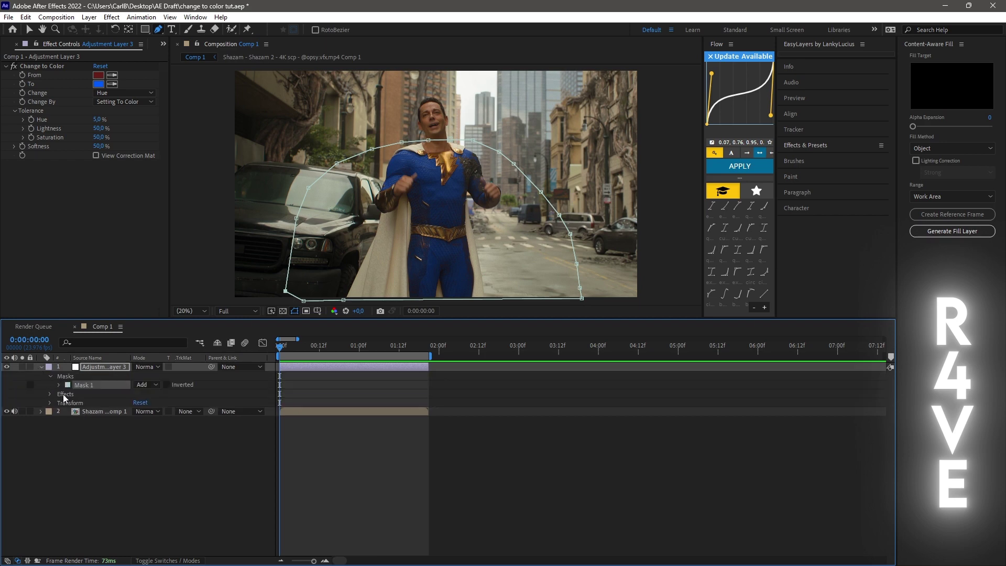
pyautogui.click(60, 385)
pyautogui.moveTo(146, 402); pyautogui.dragTo(297, 405)
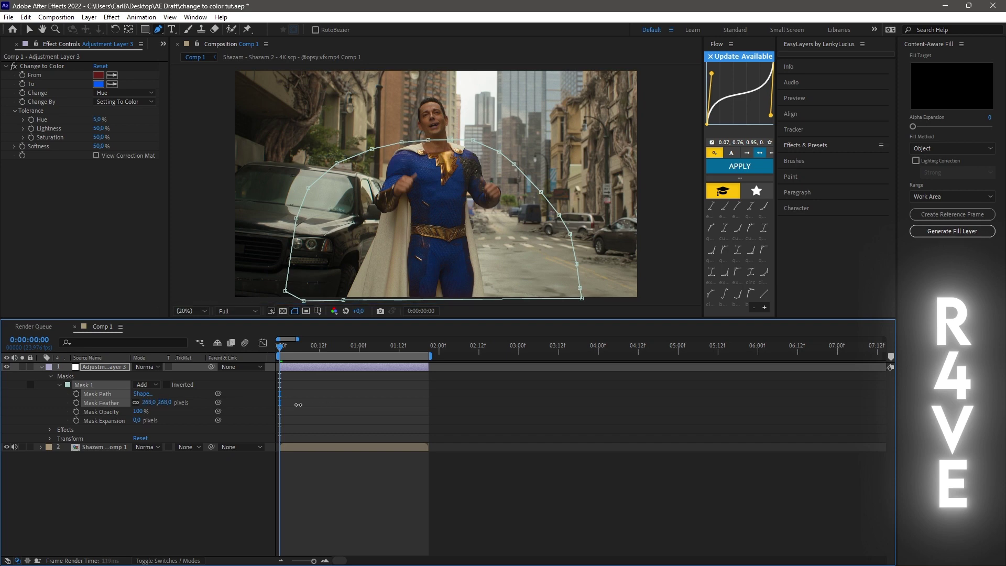
pyautogui.press('space')
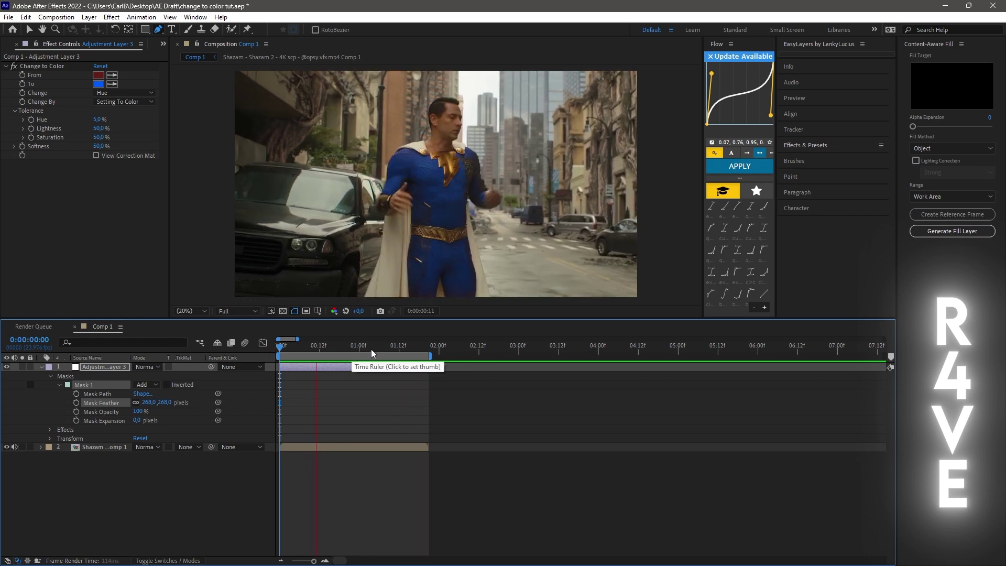
pyautogui.press('space')
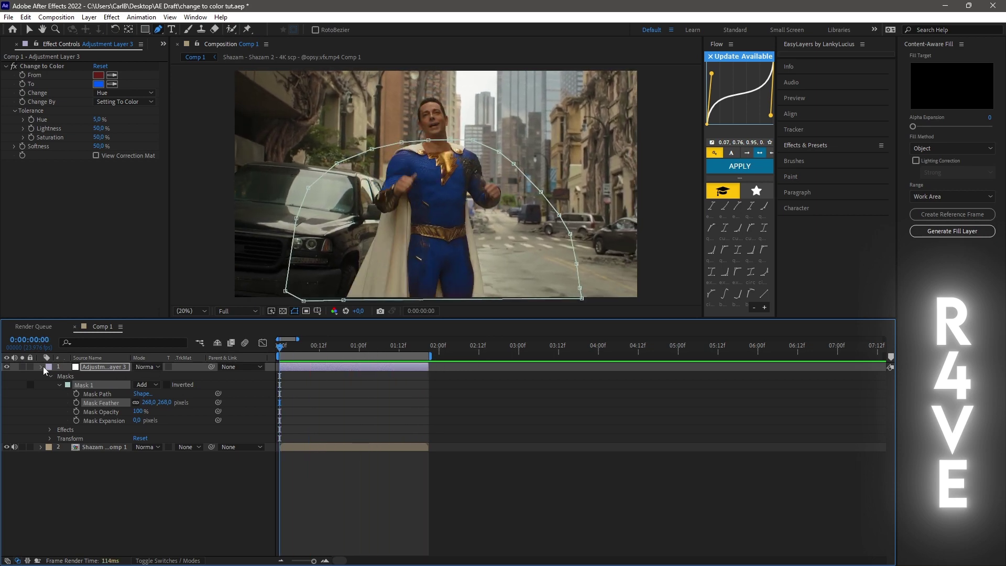
# Keyframe Opacity at frame 21 and lower it to 1% at the first frame.
pyautogui.click(43, 366)
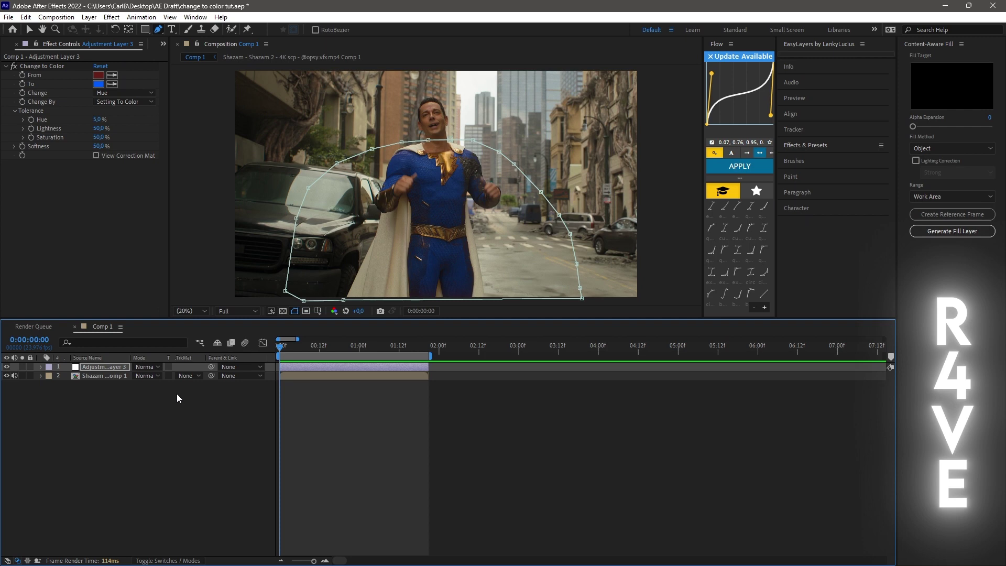
pyautogui.press('t')
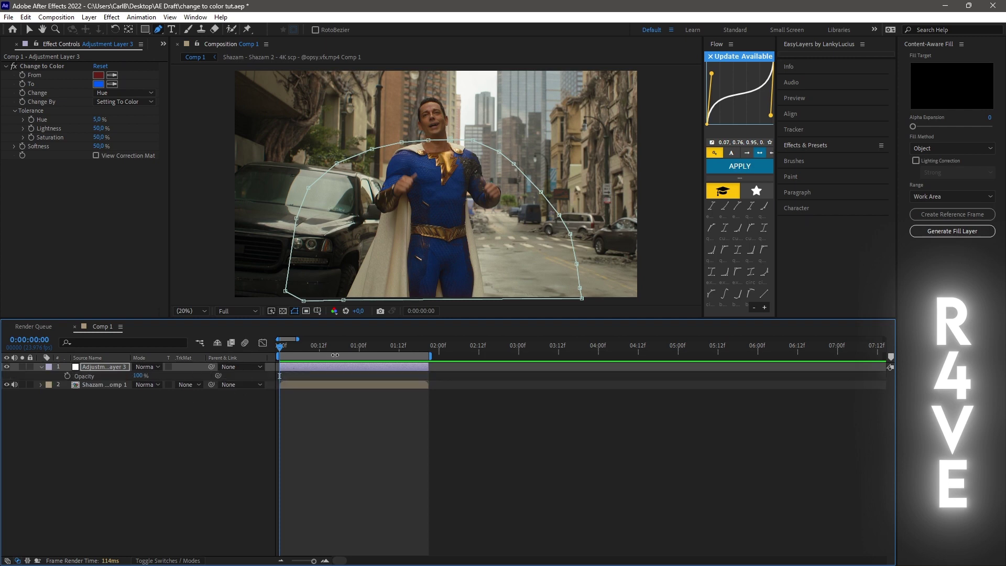
pyautogui.click(350, 347)
pyautogui.click(67, 375)
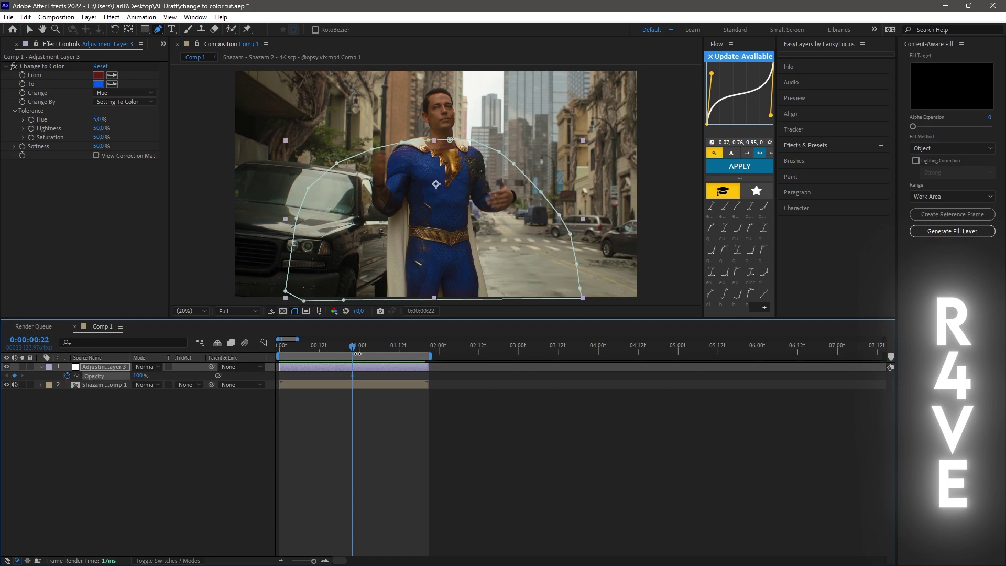
pyautogui.click(322, 346)
pyautogui.press('Home')
pyautogui.moveTo(135, 375); pyautogui.dragTo(136, 413)
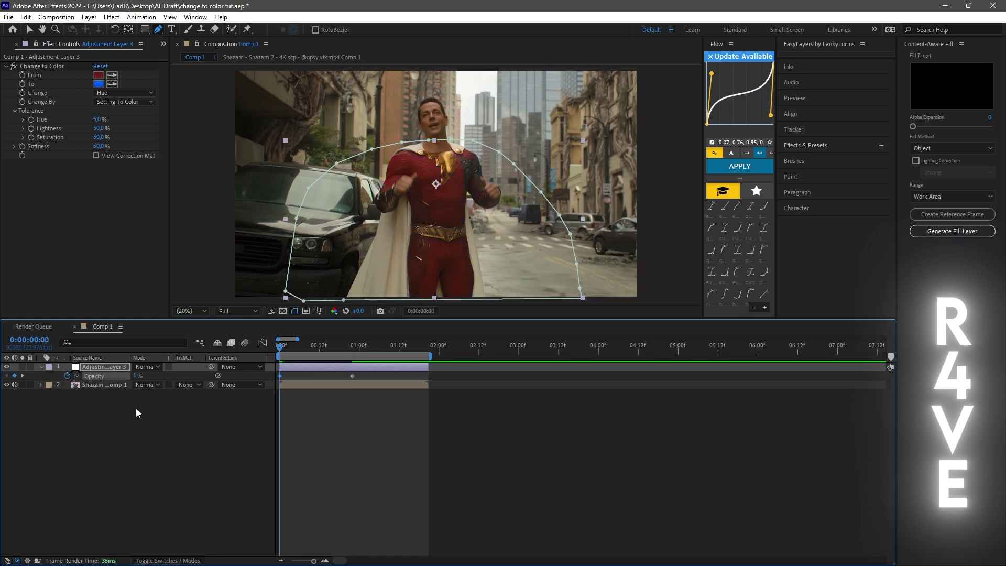
# Preview the fade-in, then undo it to keep opacity at a constant 100%.
pyautogui.click(279, 442)
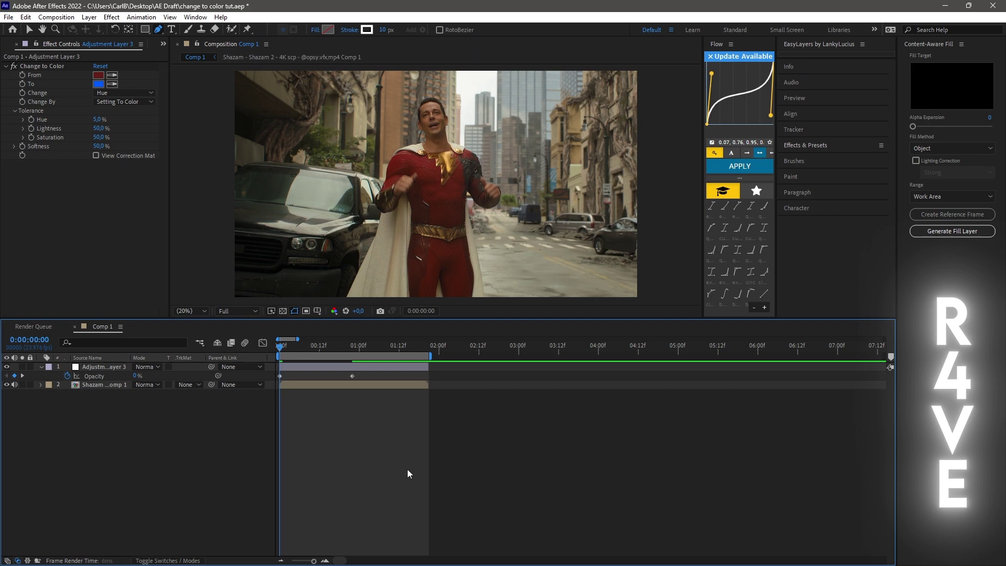
pyautogui.press('space')
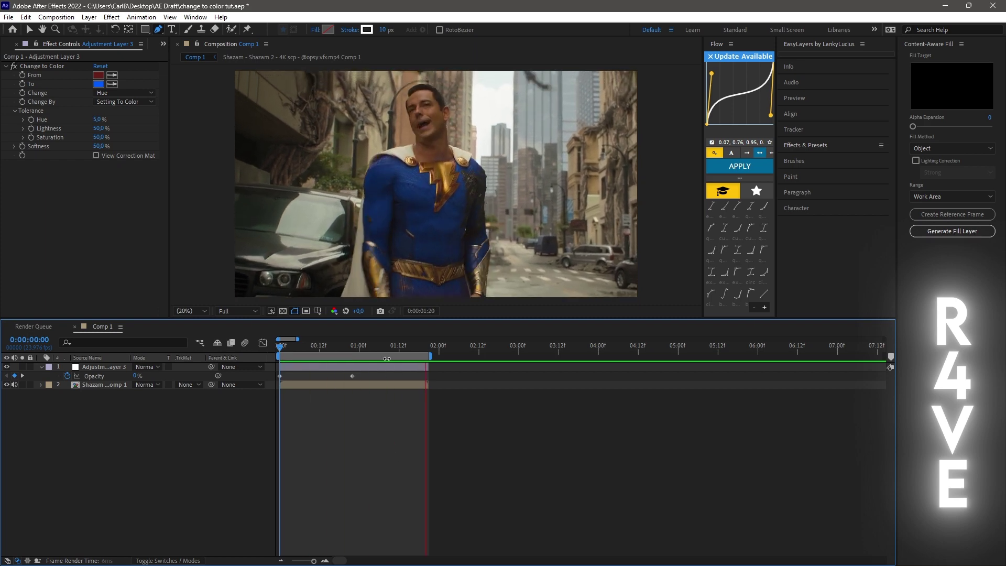
pyautogui.press('space')
pyautogui.hotkey('ctrl', 'z')
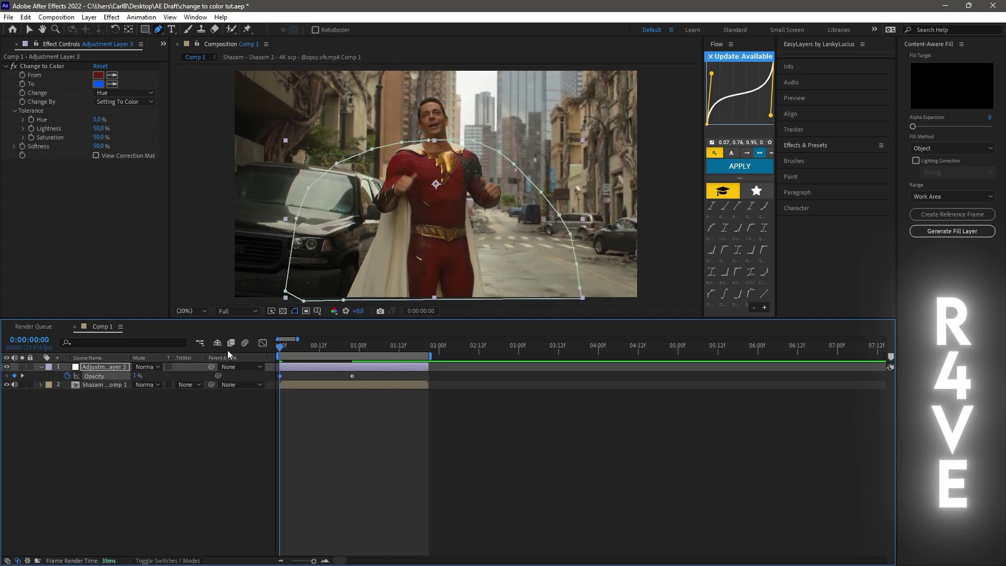
pyautogui.hotkey('ctrl', 'z')
pyautogui.click(345, 347)
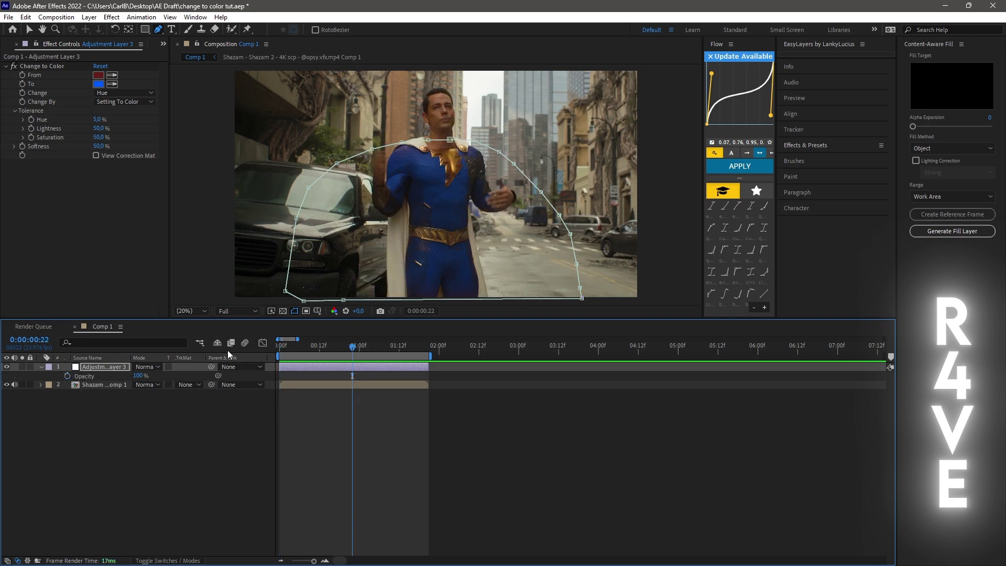
pyautogui.press('Home')
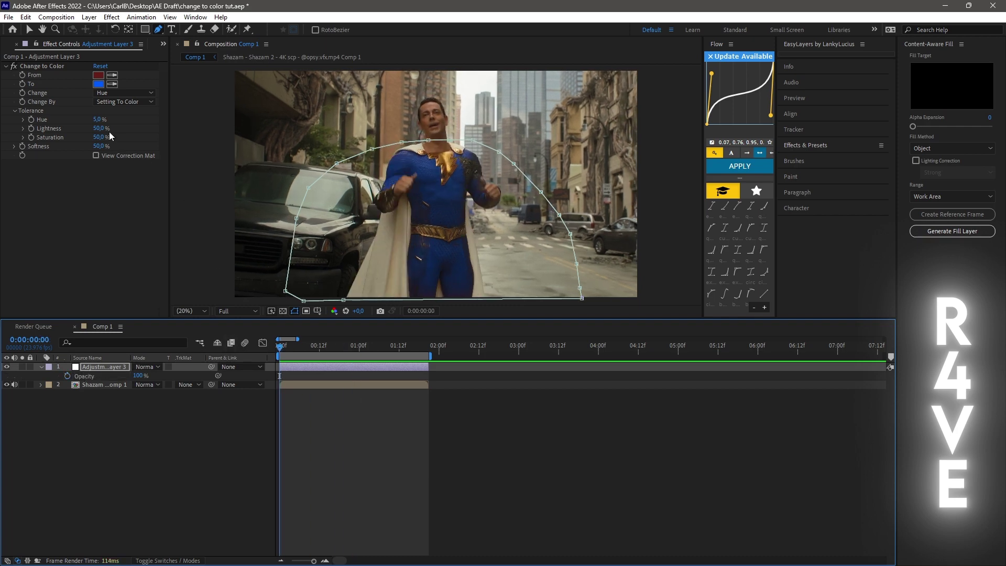
# Keyframe the replacement colour, setting it to green 36FF00 at frame 20.
pyautogui.click(23, 84)
pyautogui.click(346, 347)
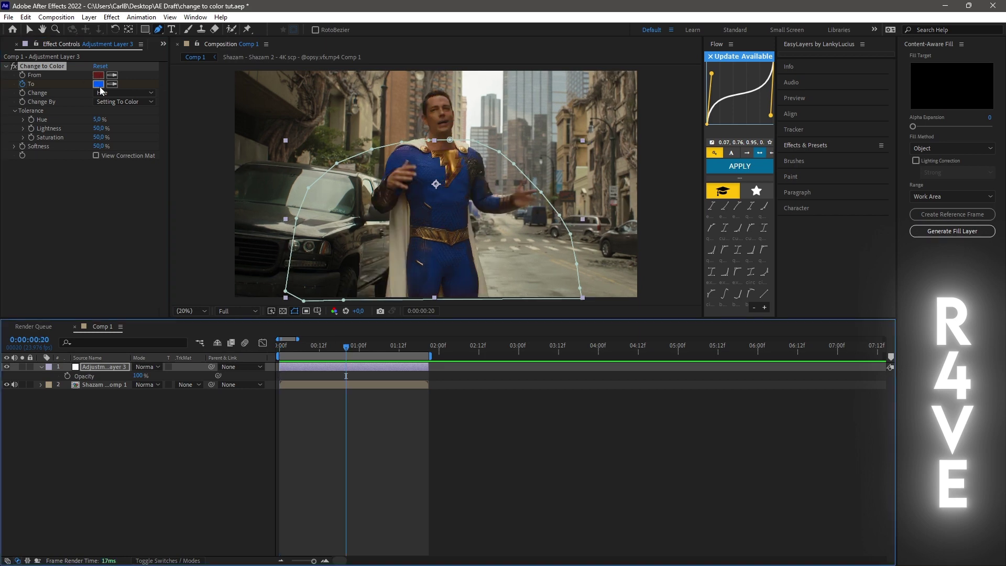
pyautogui.click(98, 84)
pyautogui.click(525, 303)
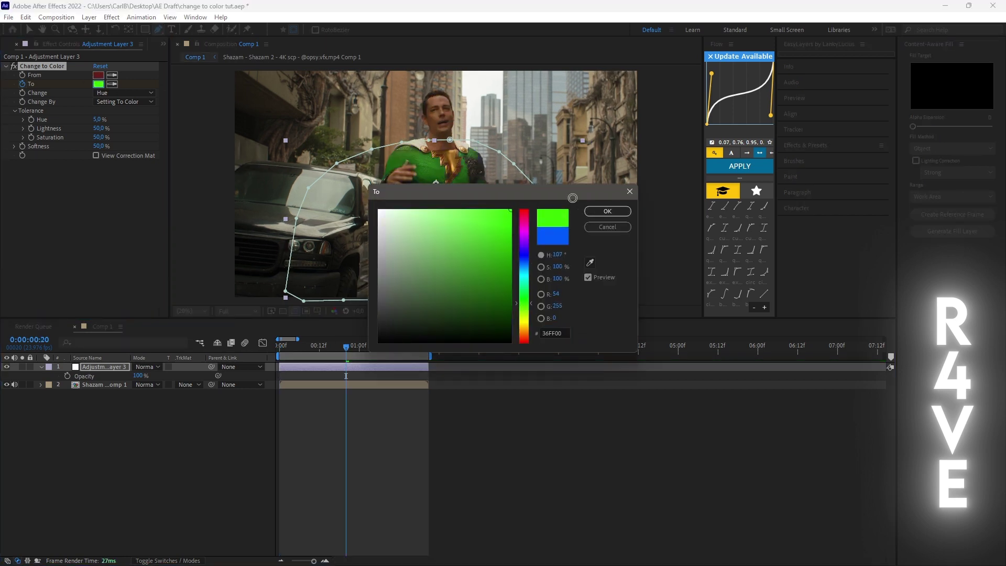
pyautogui.click(607, 211)
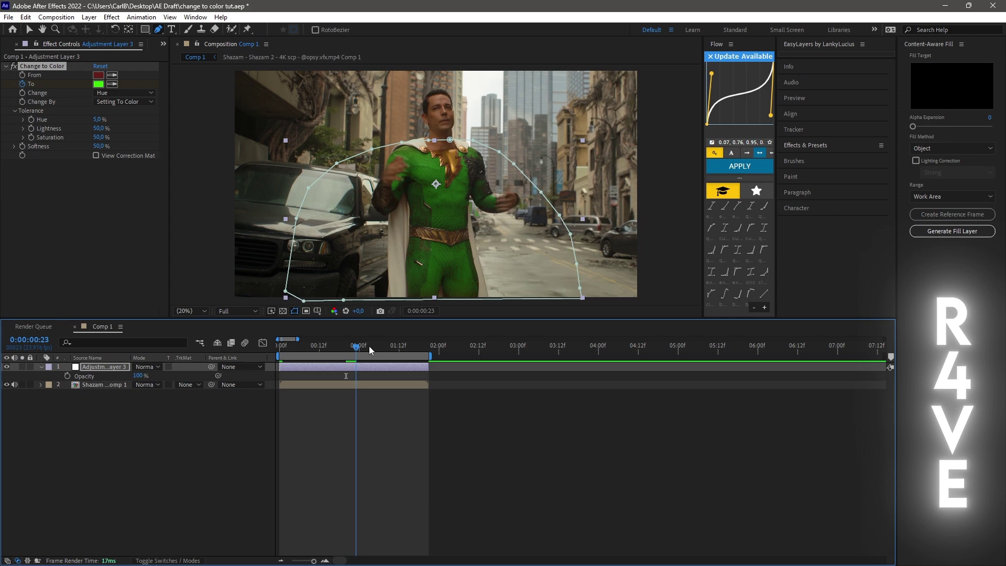
# Set the replacement colour to magenta EA00FF at 0:00:01:18.
pyautogui.moveTo(369, 346); pyautogui.dragTo(419, 343)
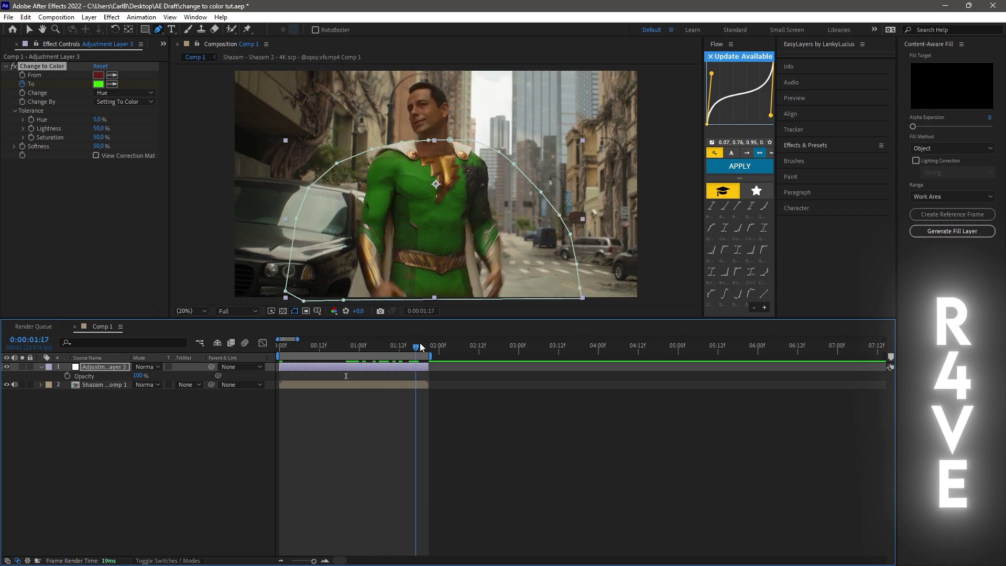
pyautogui.click(99, 85)
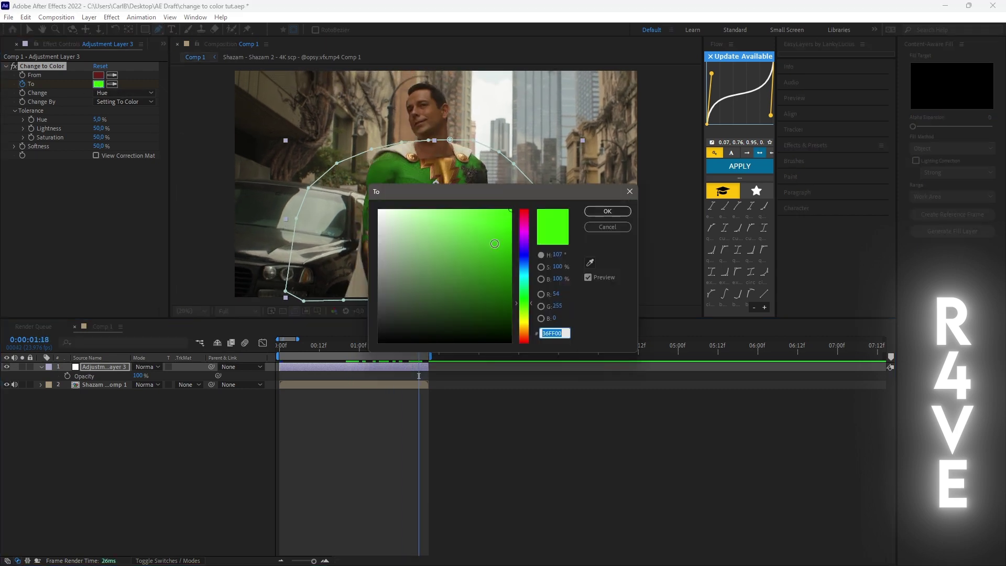
pyautogui.click(554, 333)
pyautogui.write('EA00FF')
pyautogui.click(607, 211)
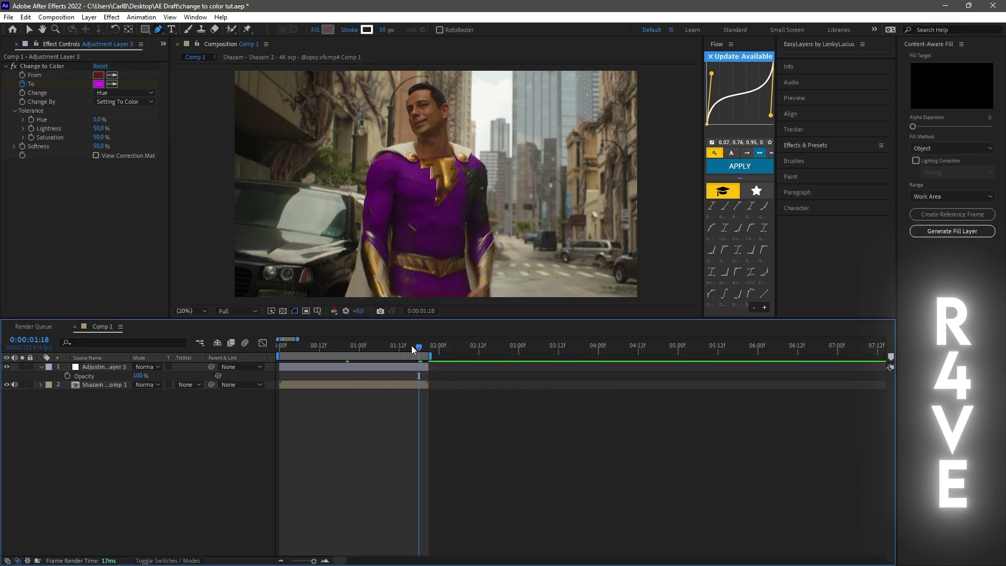
# Preview the colour changes from the first frame, stopping at frame 23.
pyautogui.press('Home')
pyautogui.press('space')
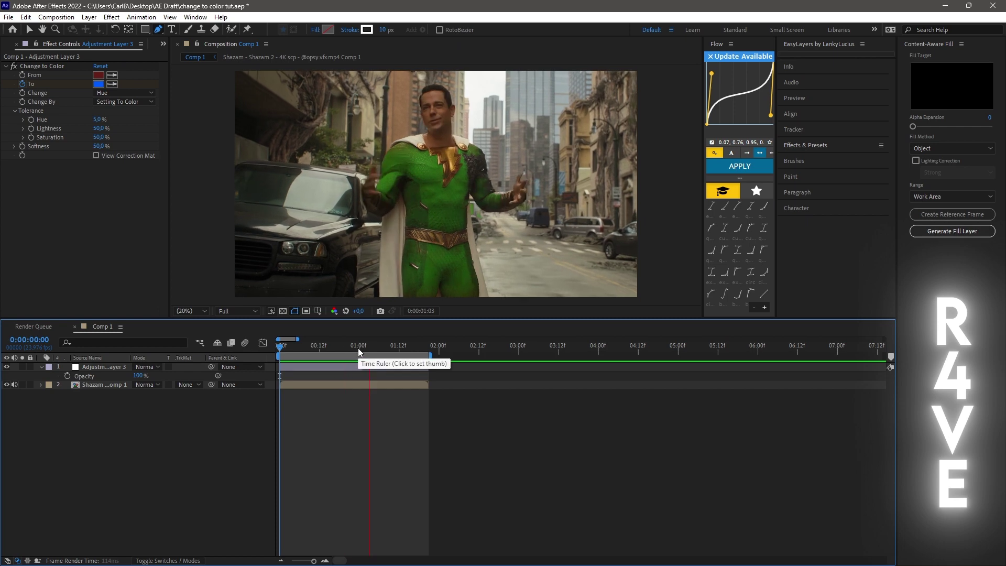
pyautogui.click(355, 348)
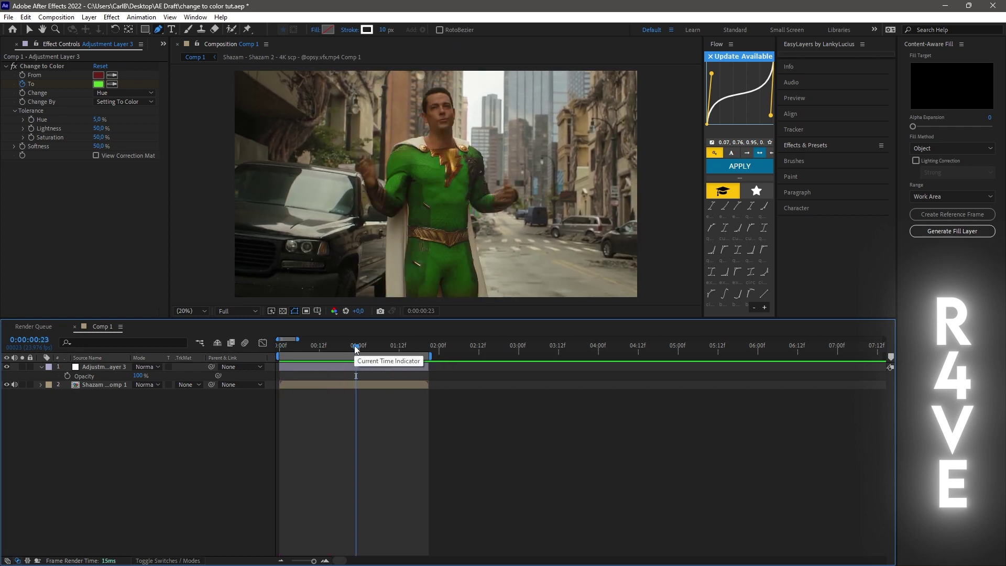